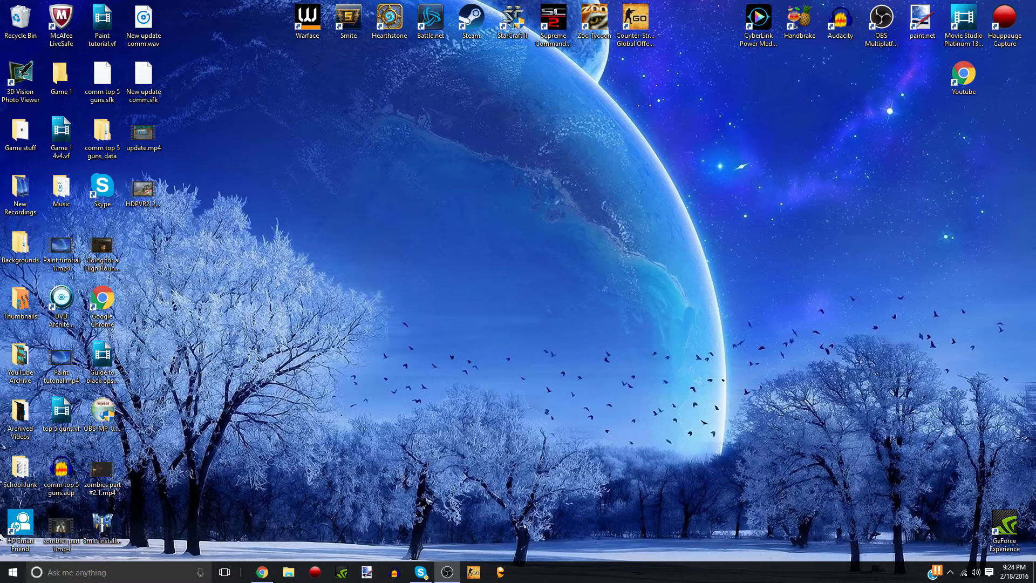
pyautogui.moveTo(0, 116); pyautogui.dragTo(486, 116)
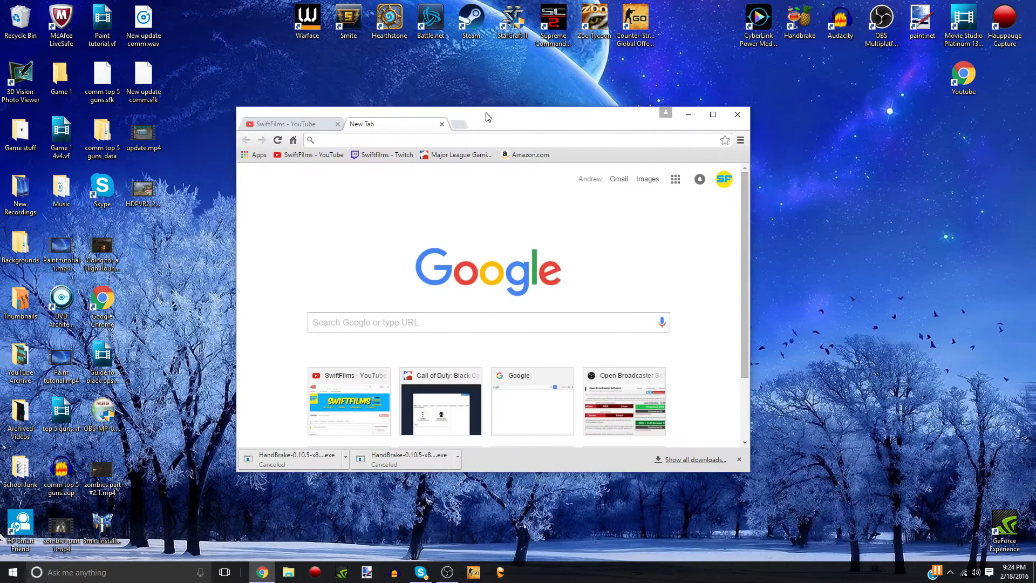
pyautogui.click(395, 140)
pyautogui.write('https://handbrake.fr/downloads.php')
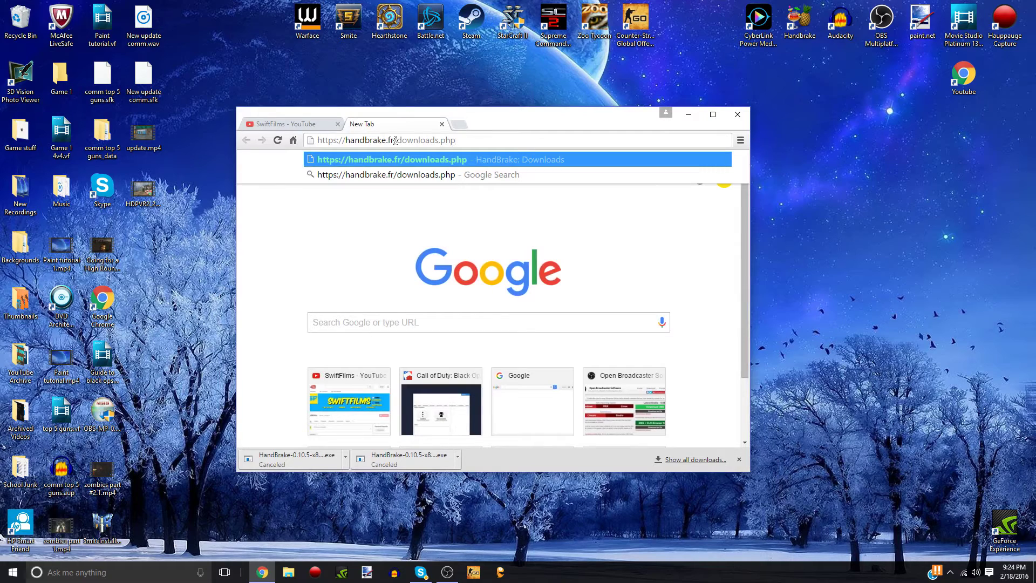
pyautogui.click(381, 160)
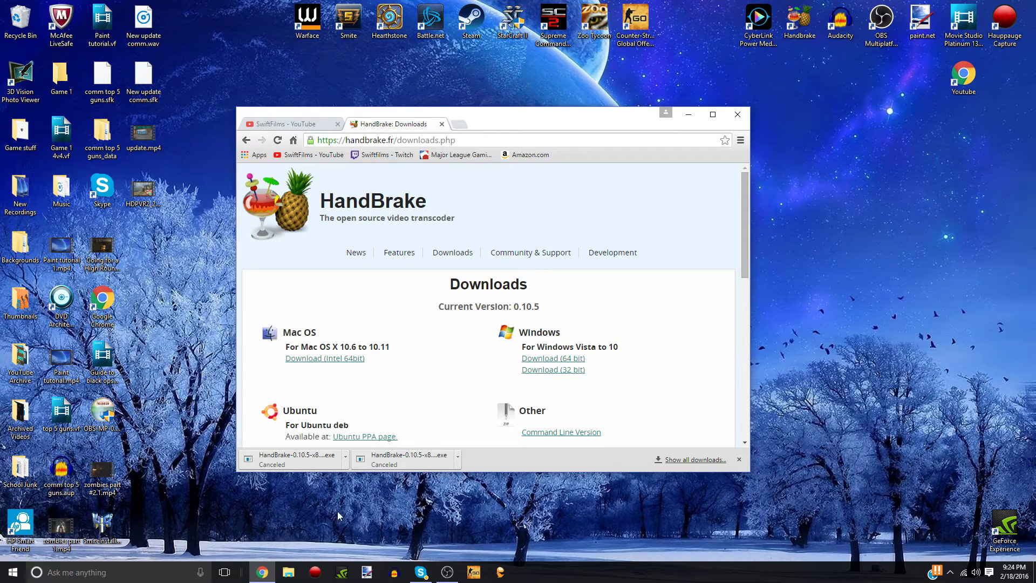
pyautogui.click(290, 573)
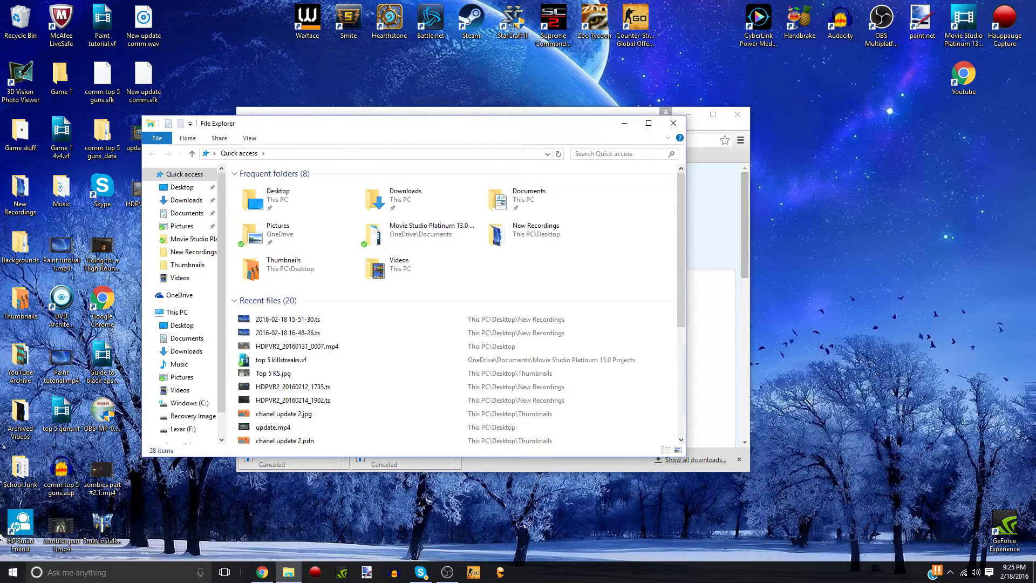
pyautogui.rightClick(13, 573)
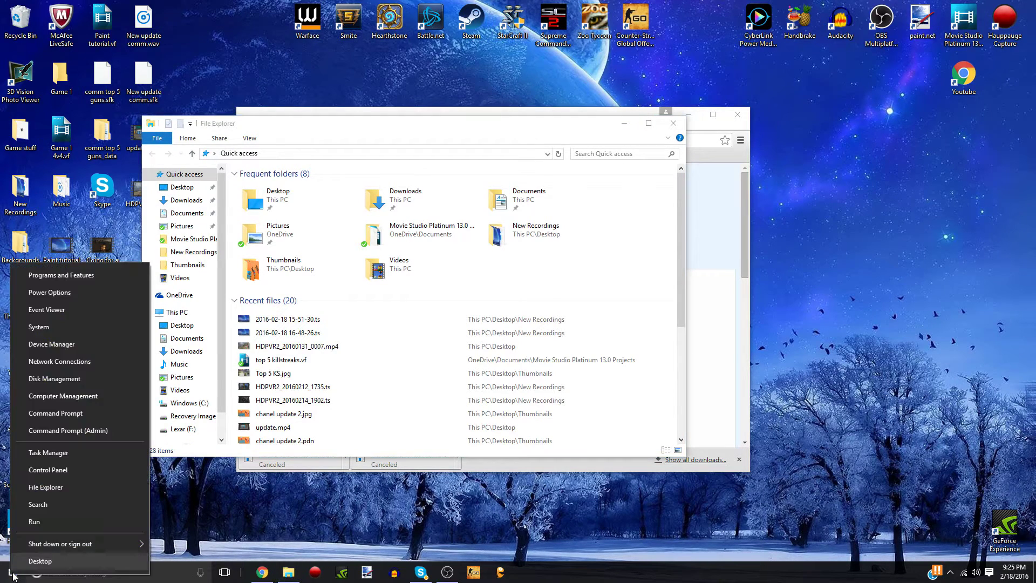
pyautogui.click(264, 503)
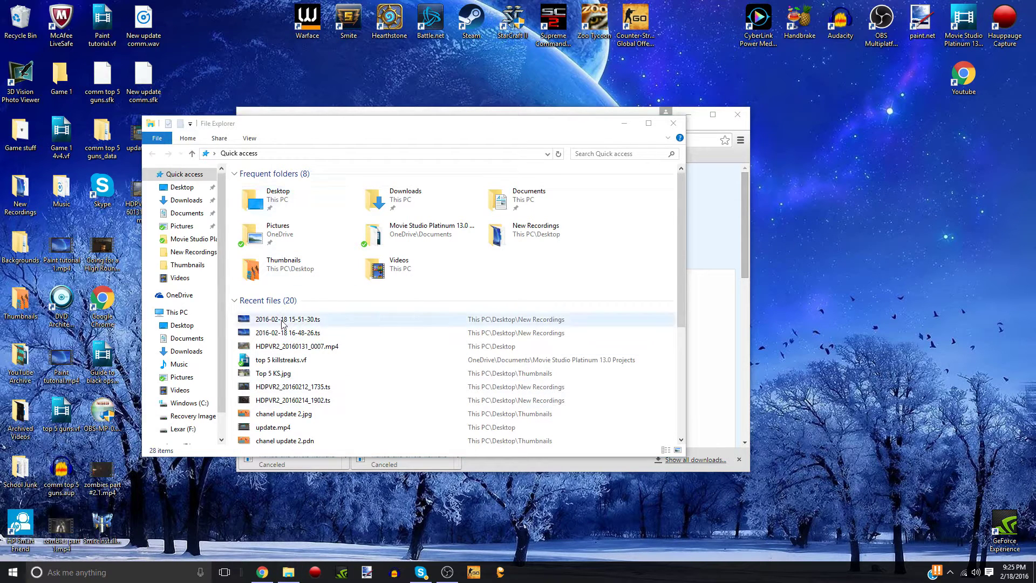
pyautogui.rightClick(177, 314)
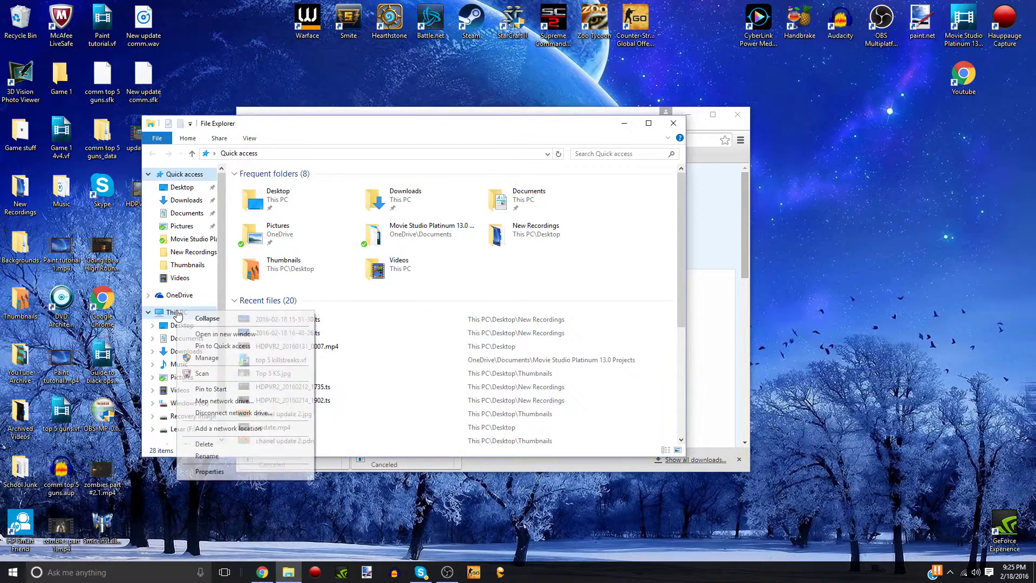
pyautogui.click(216, 471)
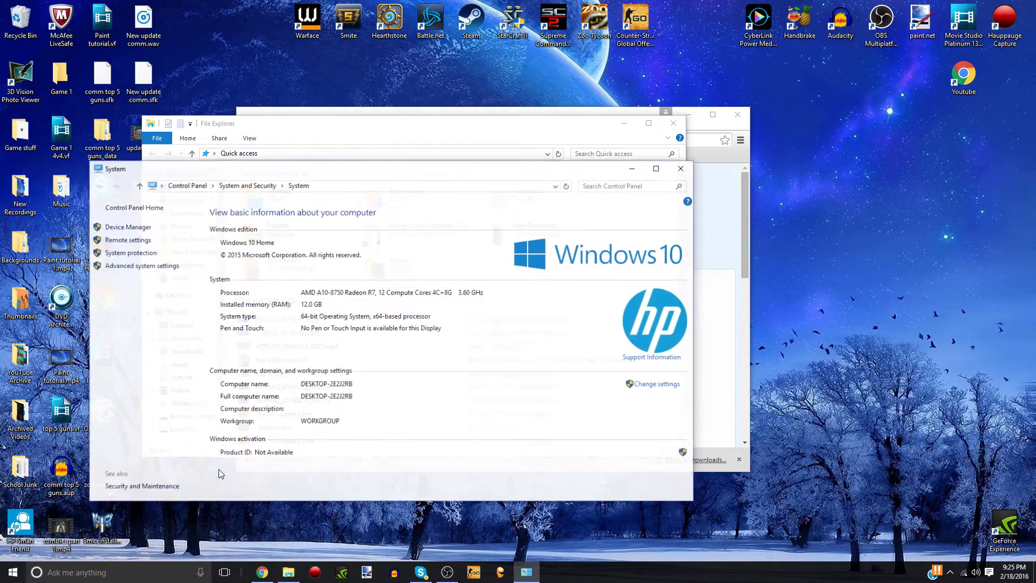
pyautogui.moveTo(446, 168); pyautogui.dragTo(595, 156)
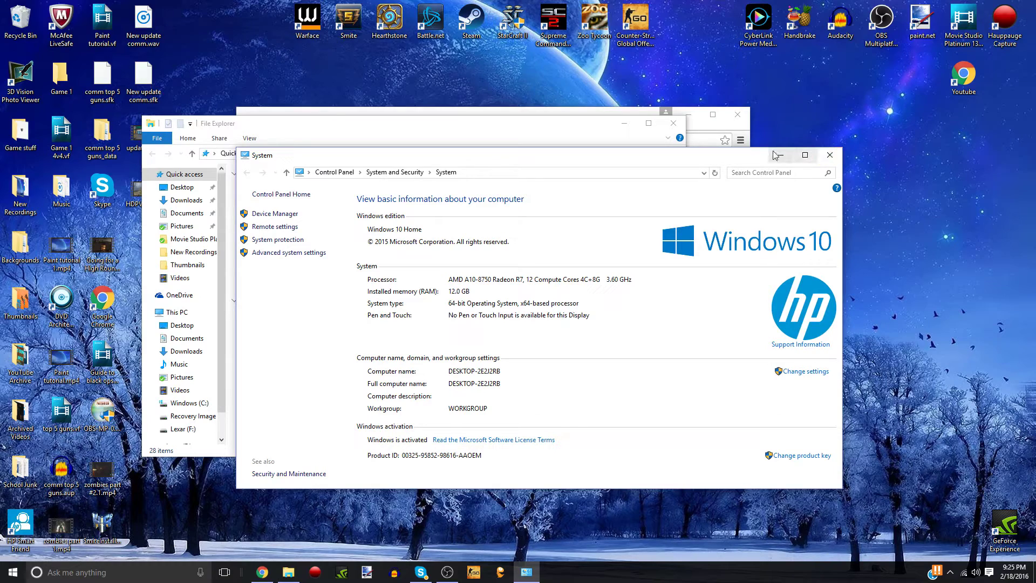
pyautogui.click(830, 155)
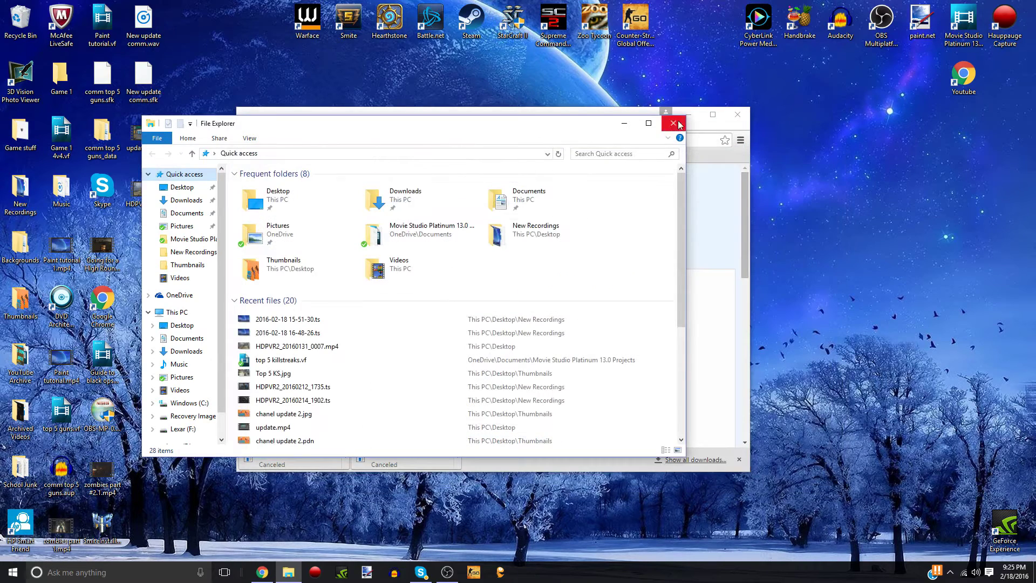
# - Close File Explorer, start and cancel the 64-bit Windows HandBrake download, and minimize Chrome
pyautogui.click(672, 122)
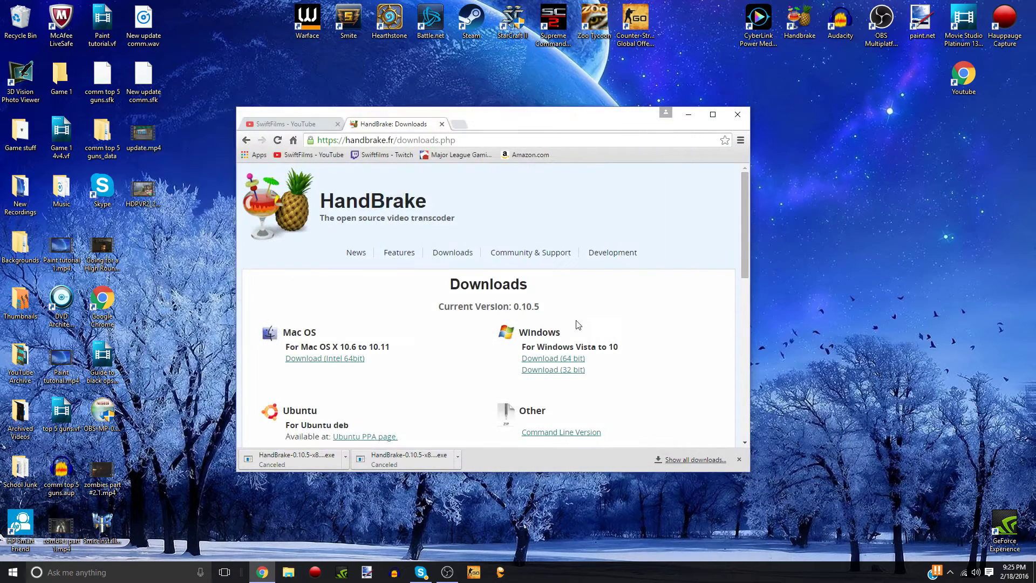
pyautogui.click(543, 359)
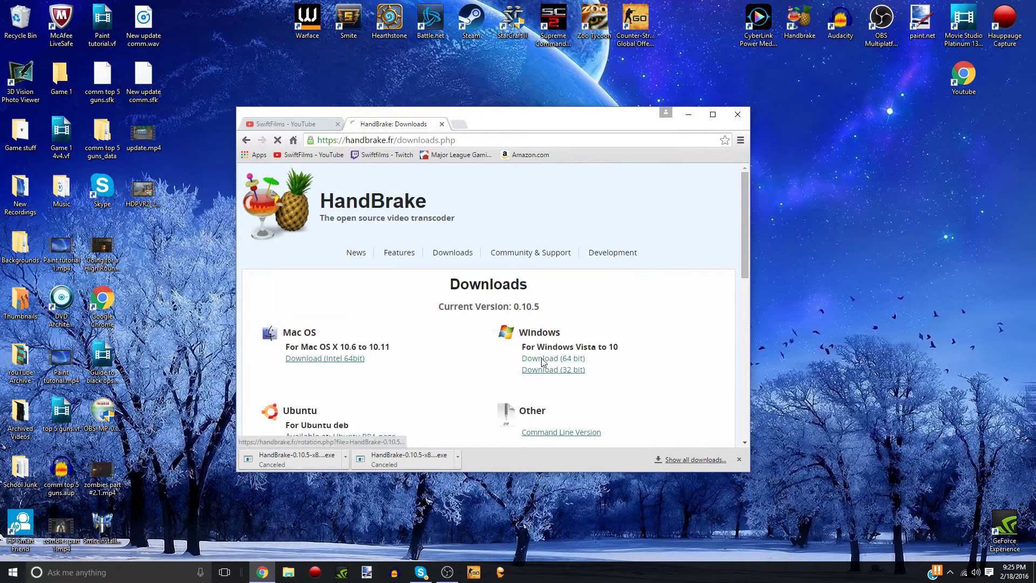
pyautogui.rightClick(290, 459)
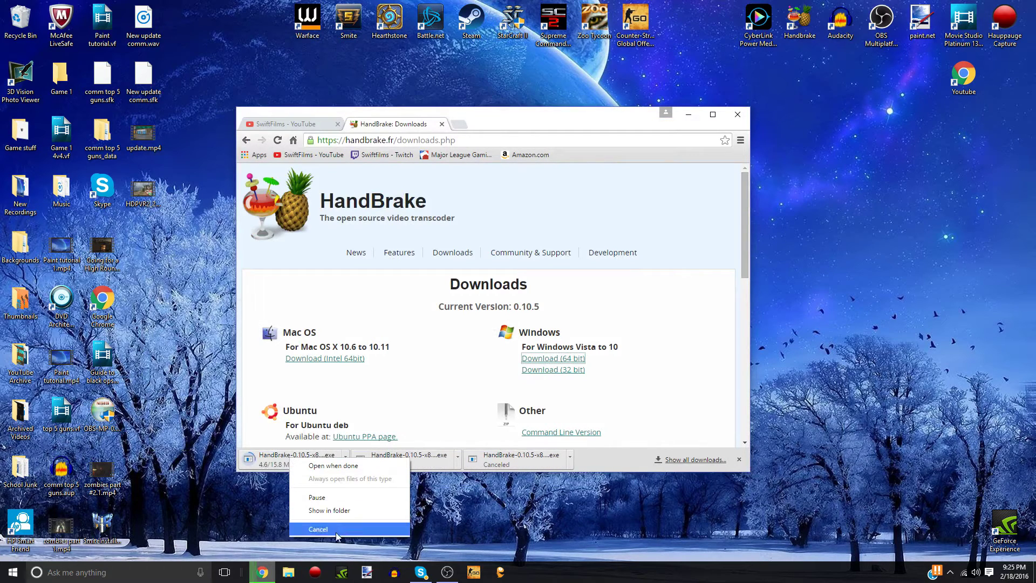
pyautogui.click(318, 529)
pyautogui.click(696, 115)
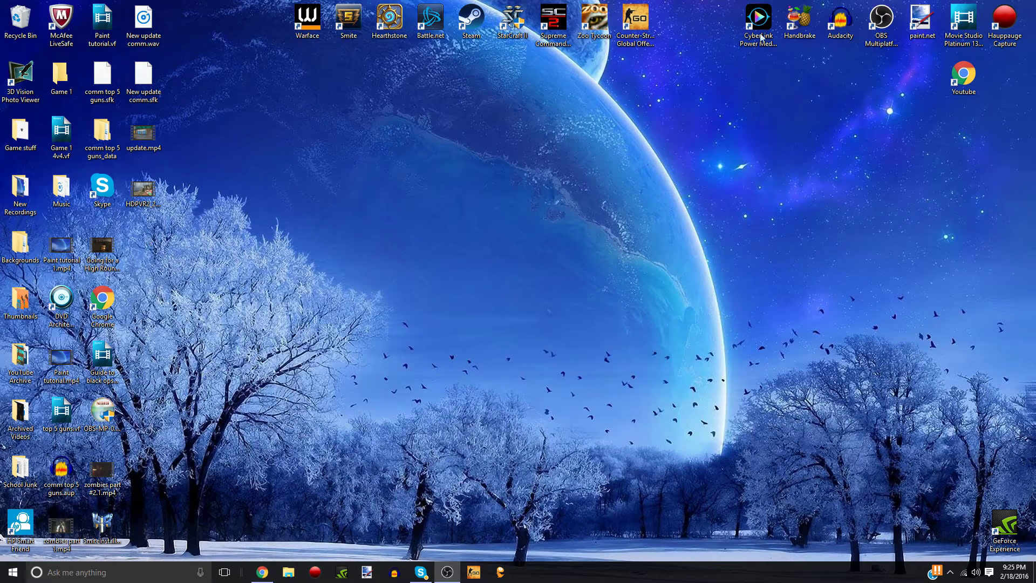
# - Launch HandBrake and load HDPVR2_20160131_0007.mp4 from the Desktop as the source file
pyautogui.doubleClick(796, 33)
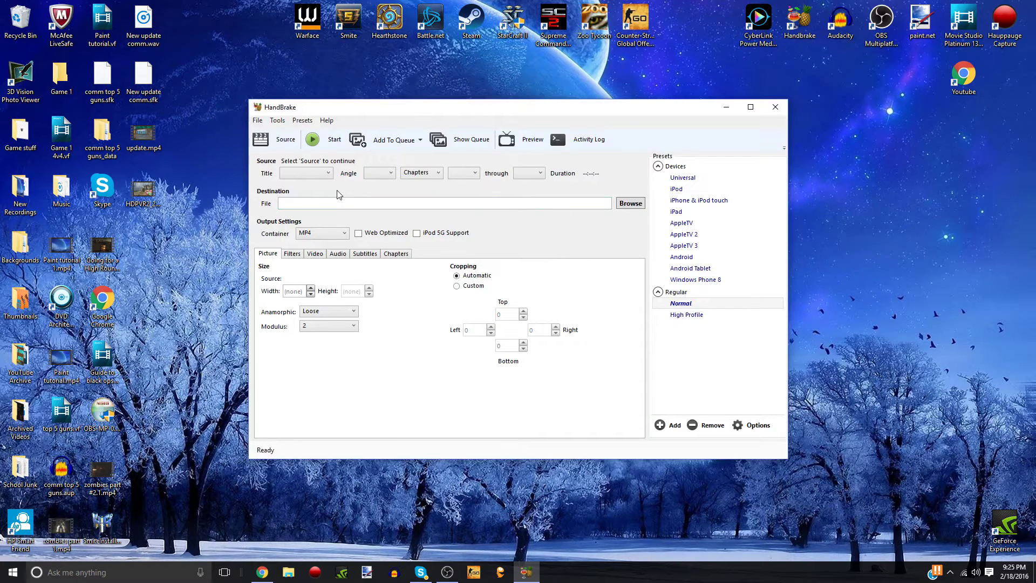
pyautogui.click(282, 140)
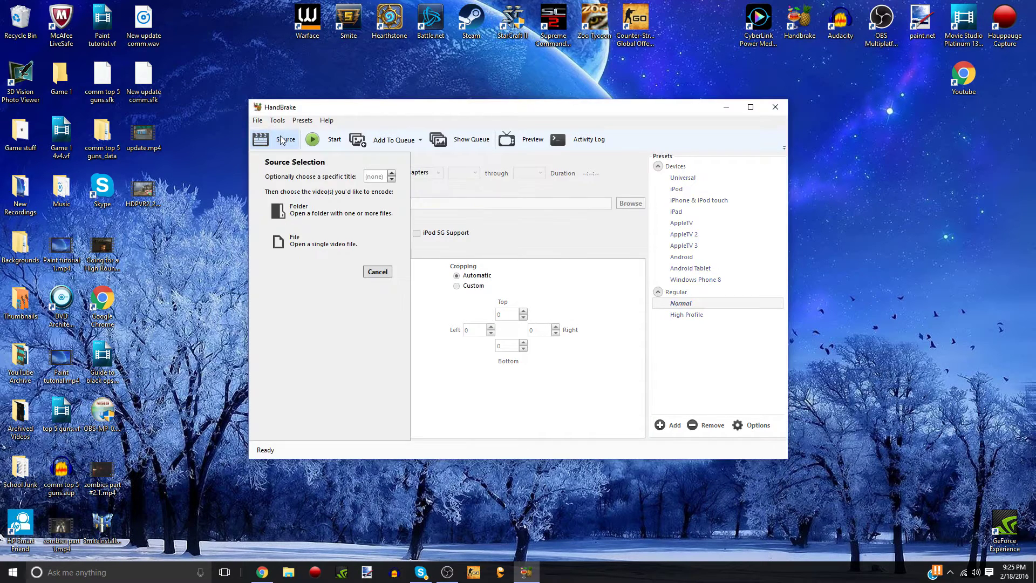
pyautogui.click(311, 244)
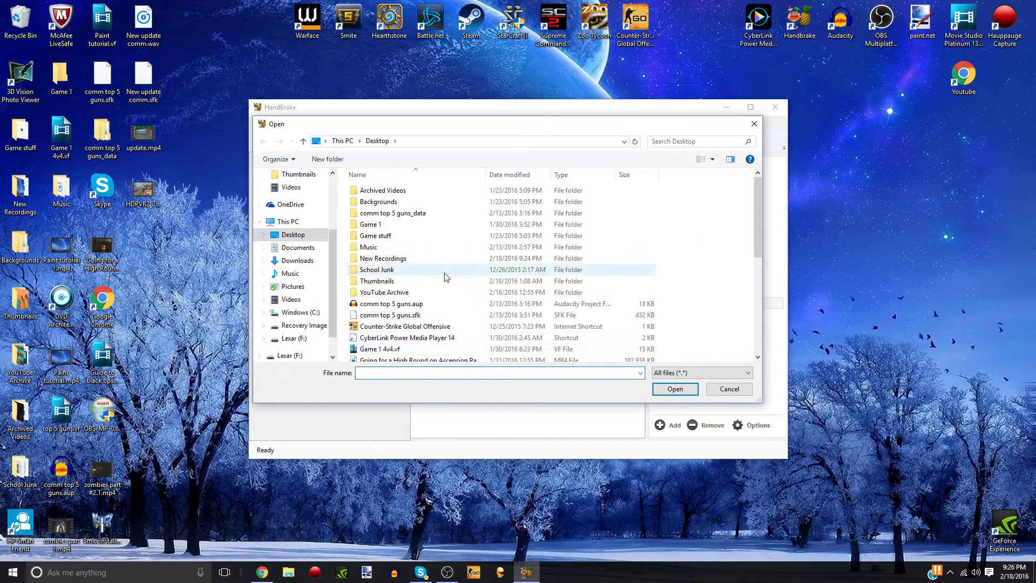
pyautogui.scroll(-3, 445, 276)
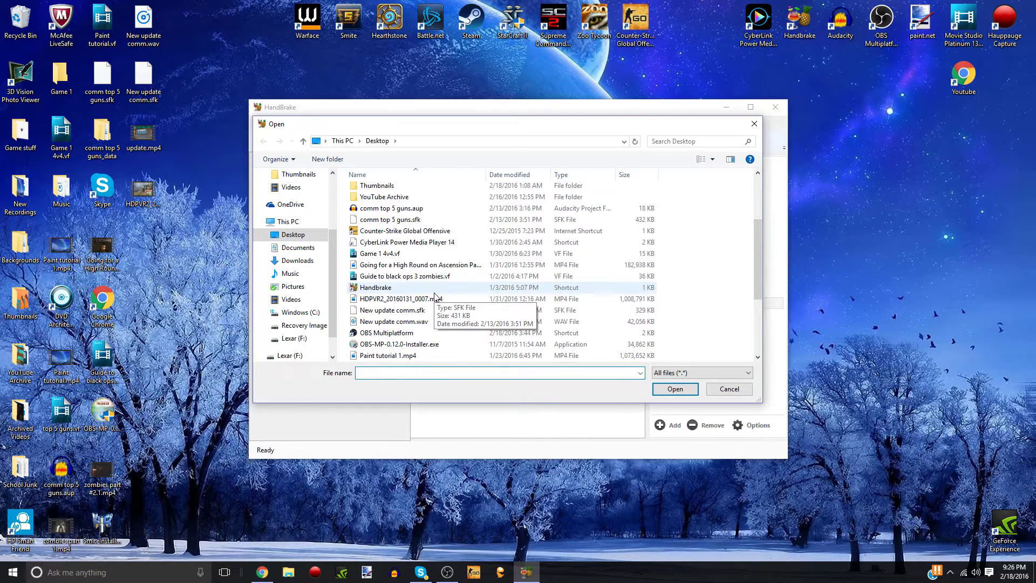
pyautogui.scroll(-4, 435, 295)
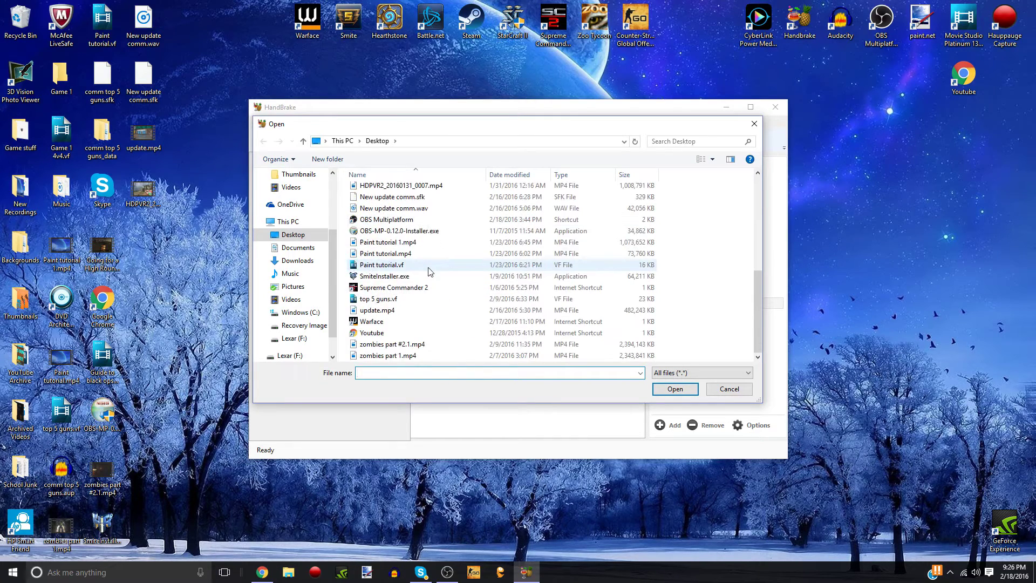
pyautogui.doubleClick(442, 186)
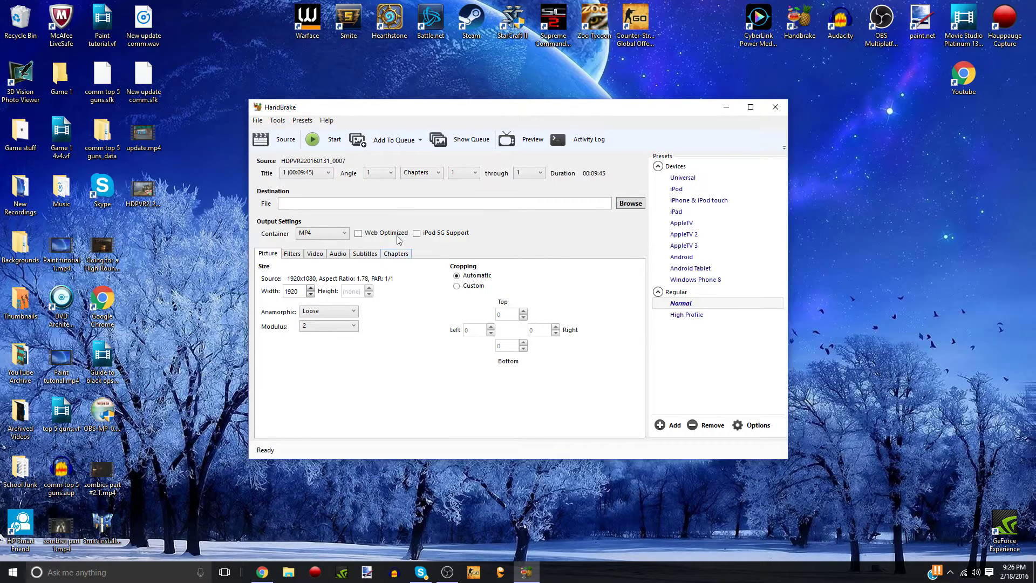
# - Set the output to channel demo compress.mp4 on the Desktop, enable Web Optimized, and start encoding
pyautogui.click(628, 203)
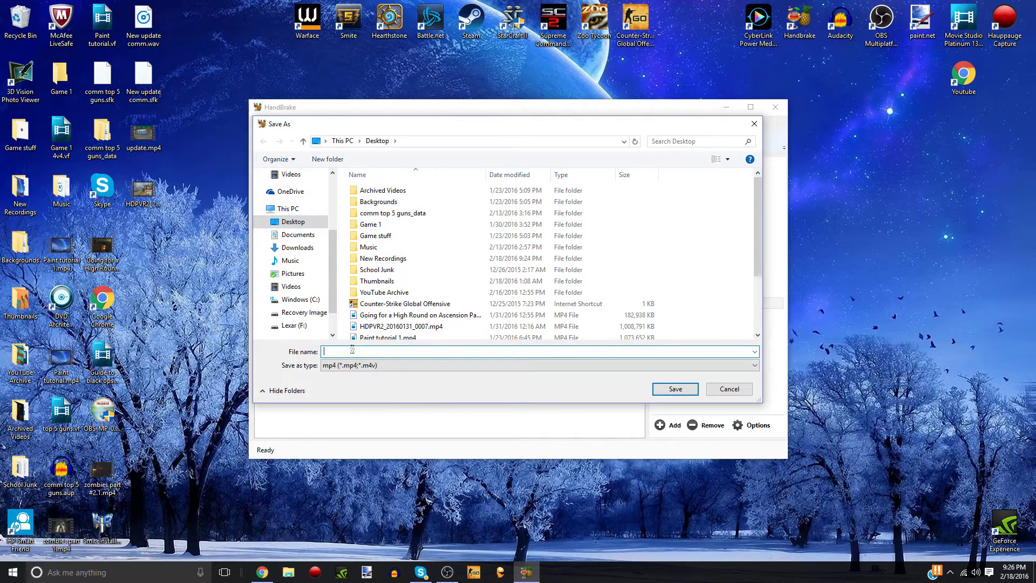
pyautogui.write('channel demo compress')
pyautogui.click(669, 389)
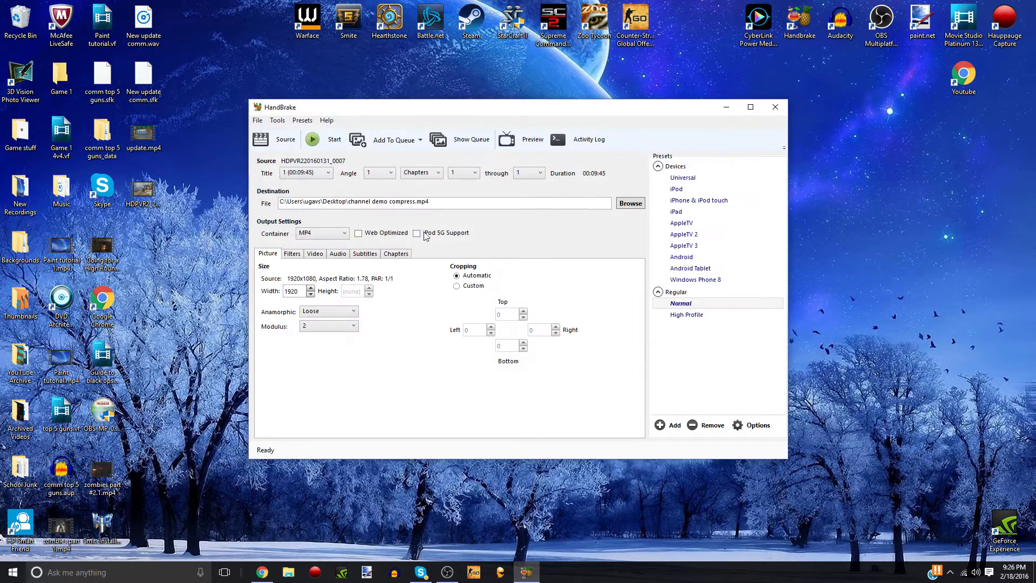
pyautogui.click(361, 236)
pyautogui.click(324, 149)
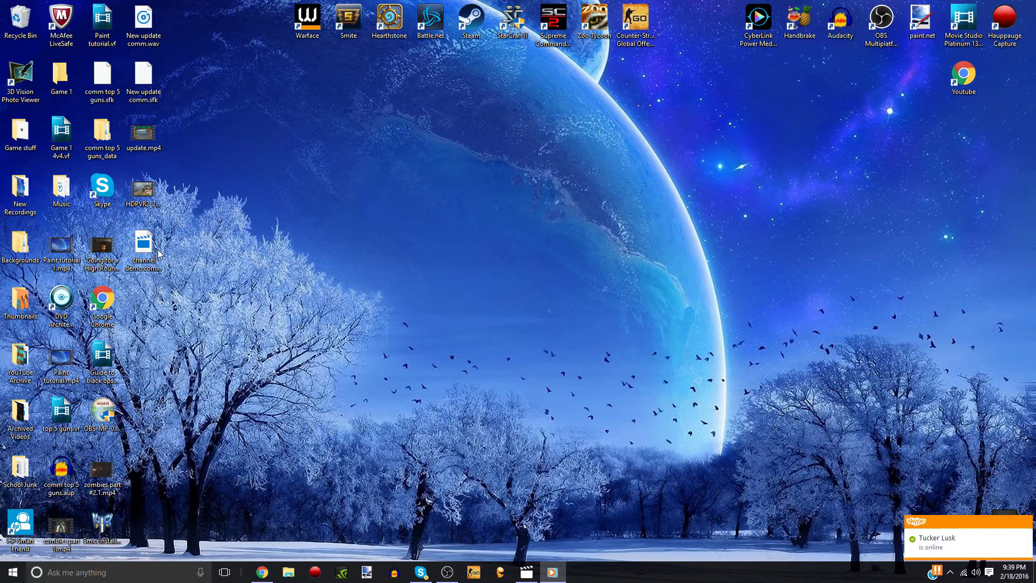
pyautogui.rightClick(161, 183)
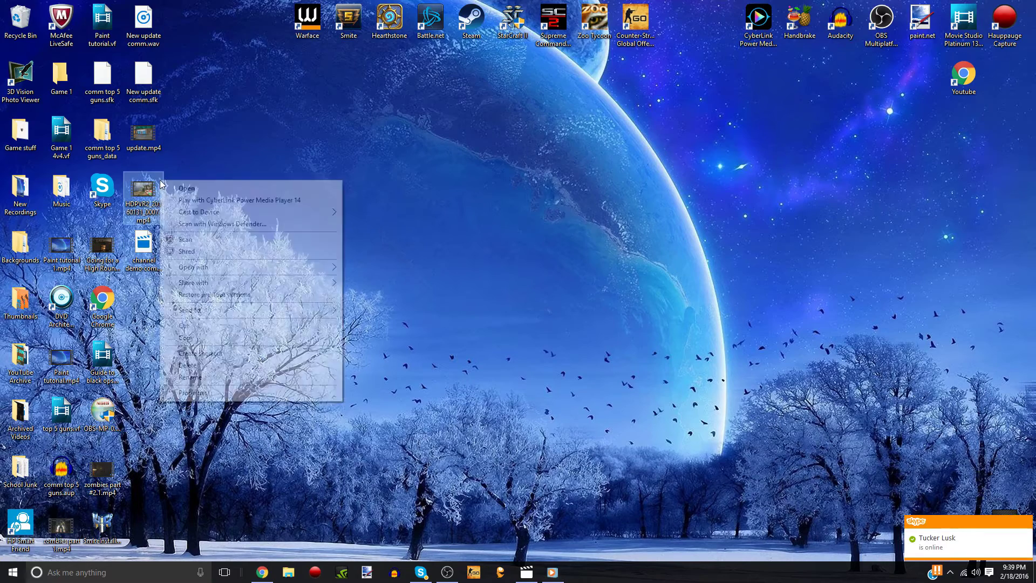
pyautogui.click(193, 392)
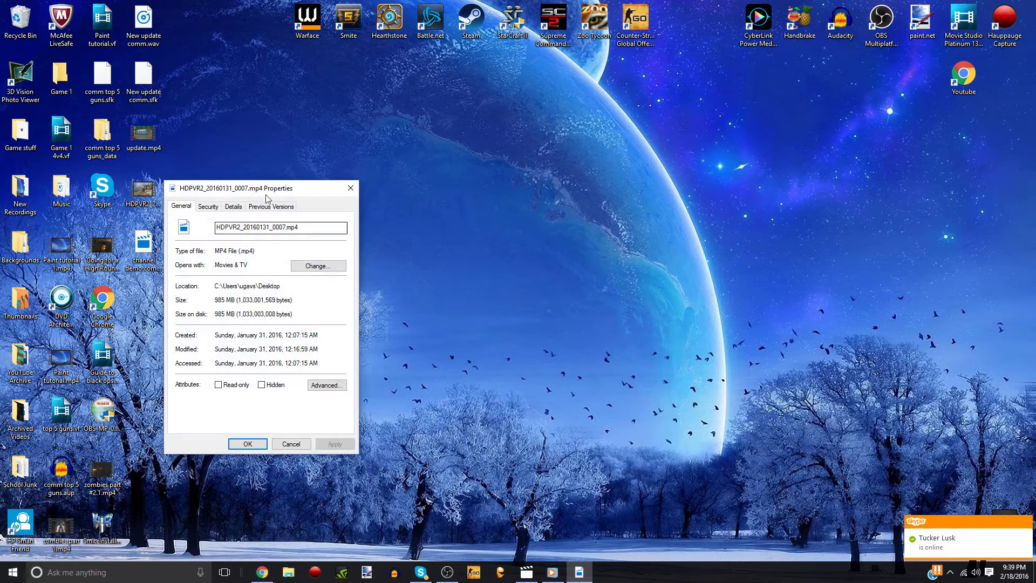
pyautogui.click(351, 188)
pyautogui.rightClick(147, 249)
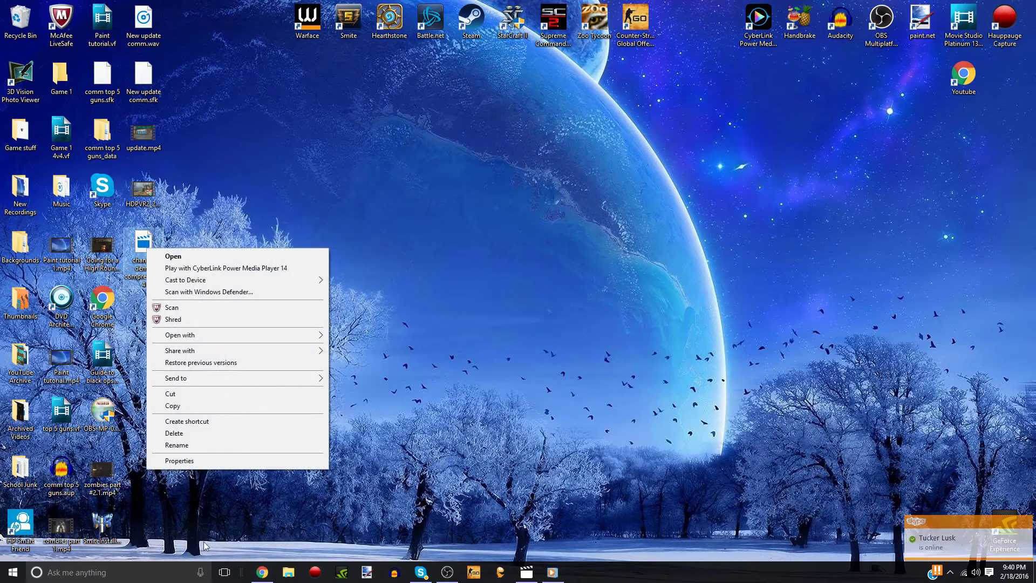
pyautogui.click(197, 462)
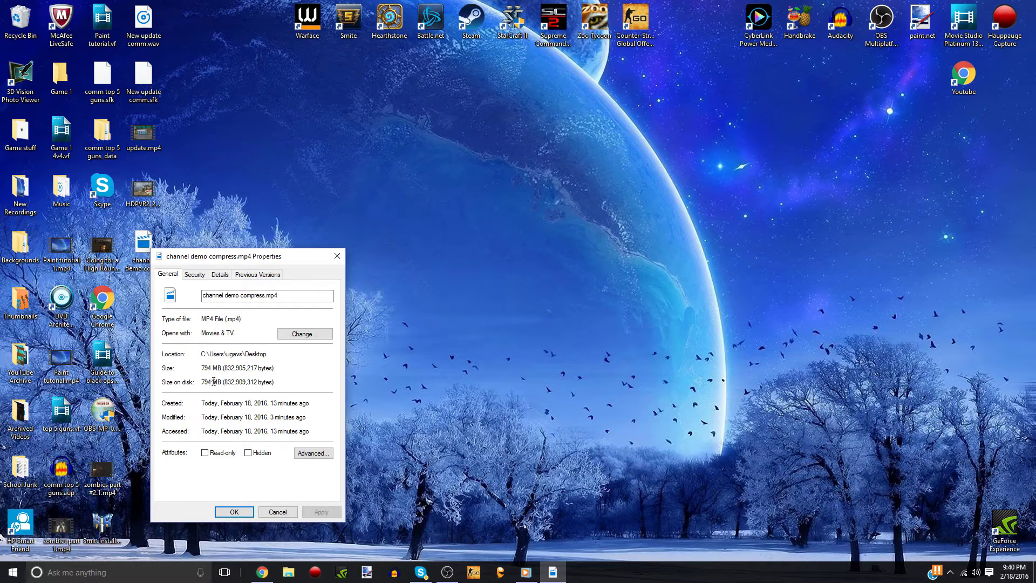
pyautogui.click(331, 258)
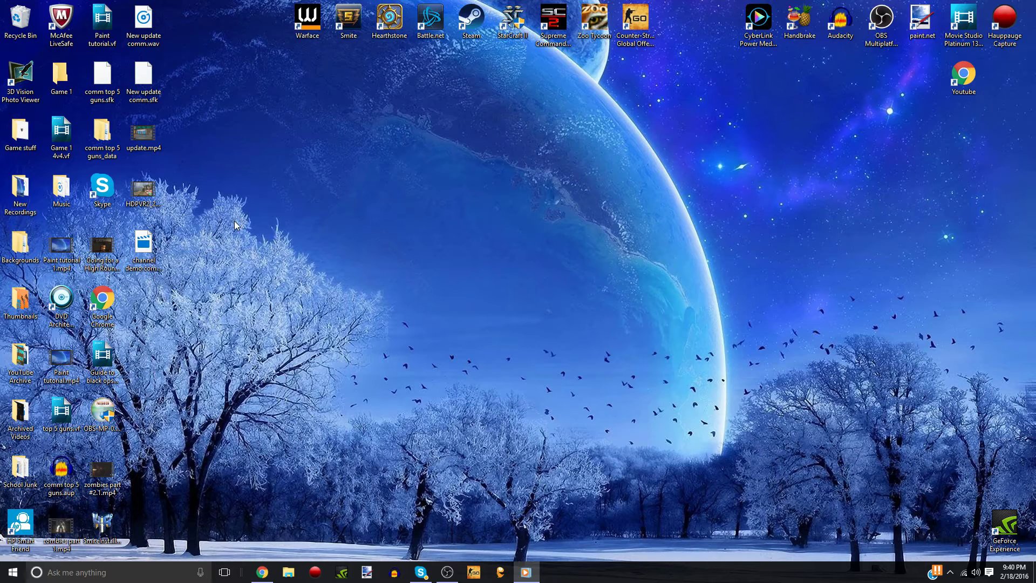
# - Play the compressed channel demo compress video in Movies & TV, then close it
pyautogui.doubleClick(150, 241)
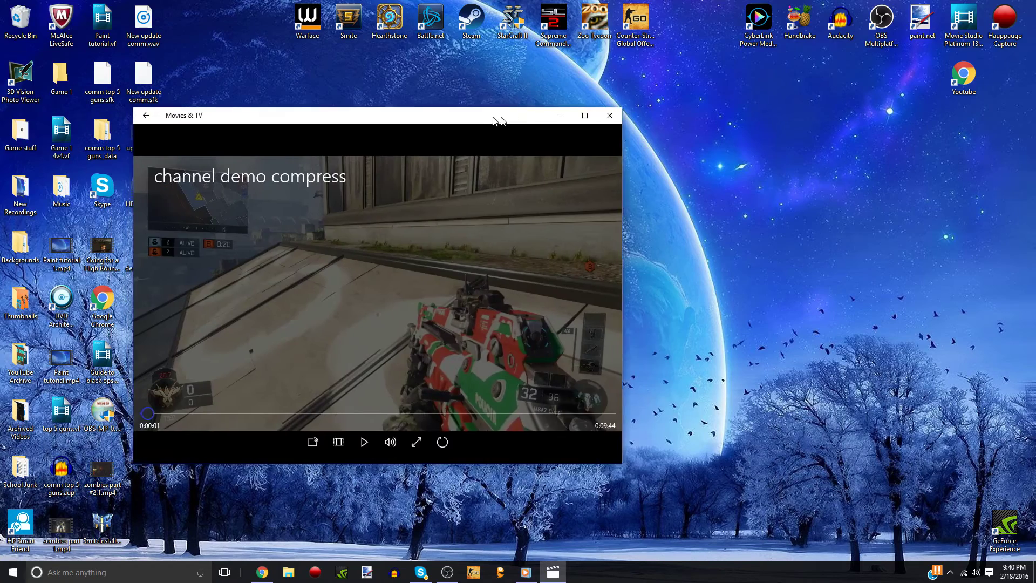
pyautogui.moveTo(394, 116); pyautogui.dragTo(447, 107)
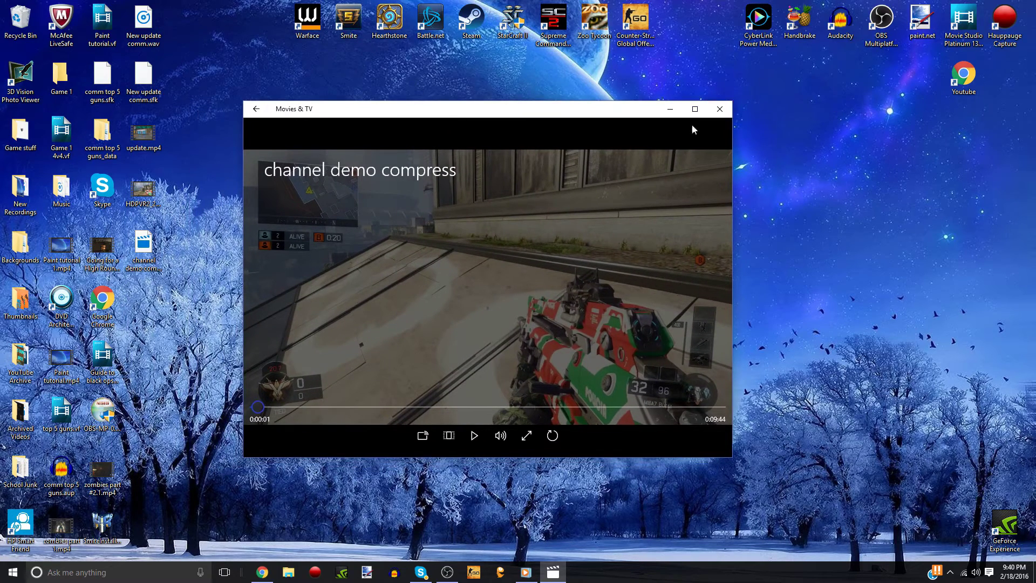
pyautogui.click(481, 437)
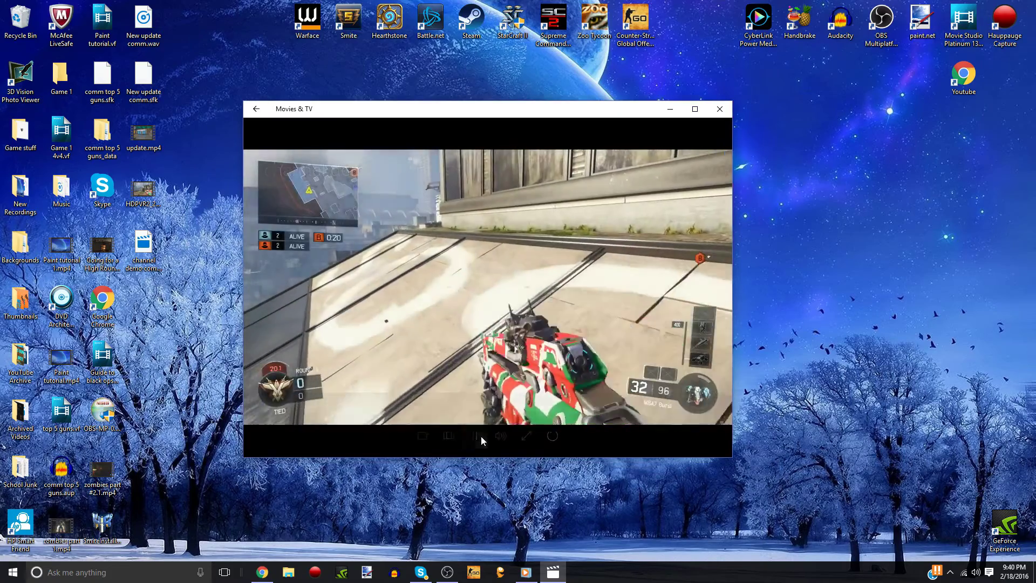
pyautogui.click(720, 109)
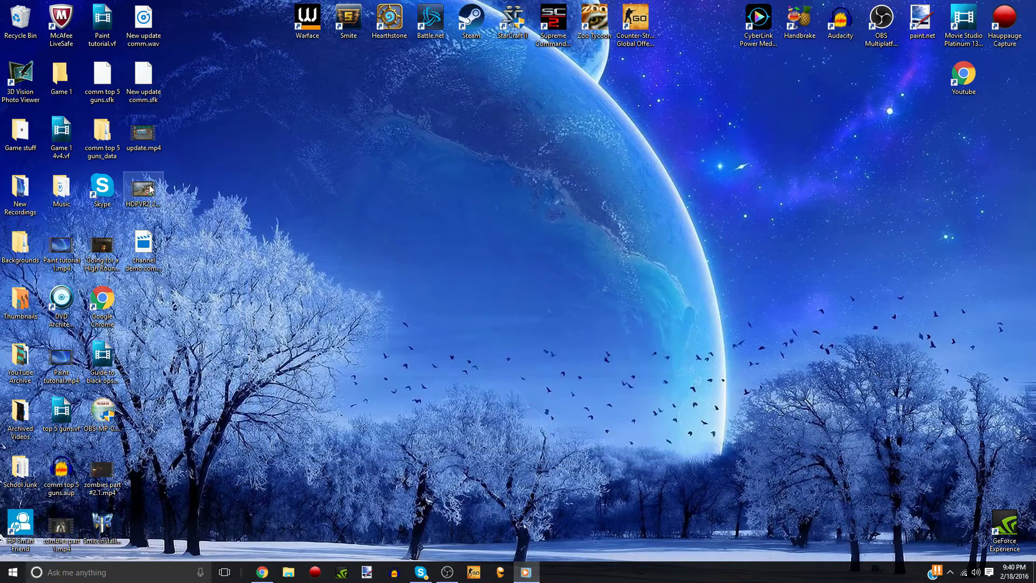
# - Open the original HDPVR2_20160131_0007 recording and pause it at 0:00:07
pyautogui.doubleClick(150, 189)
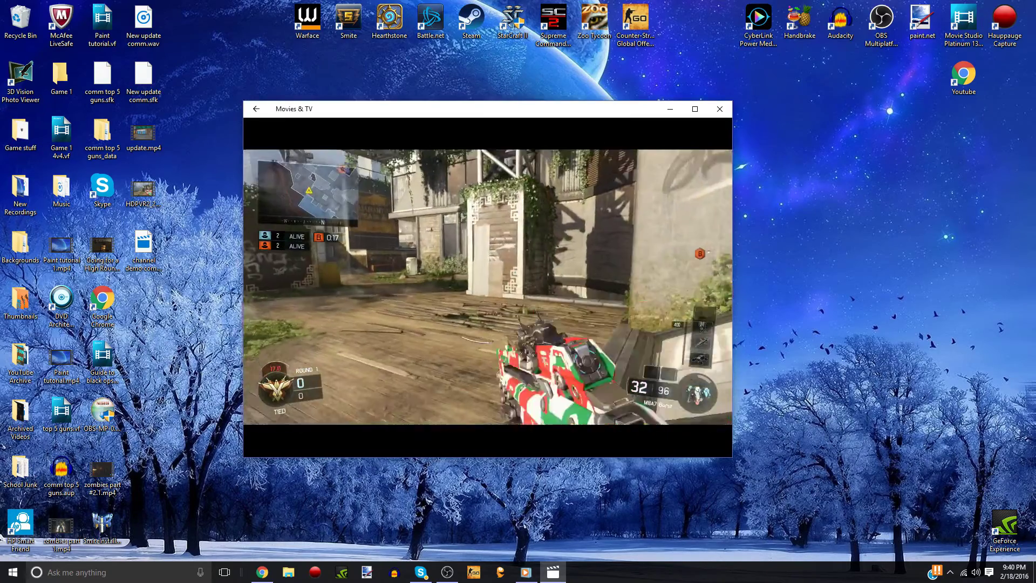
pyautogui.moveTo(538, 235)
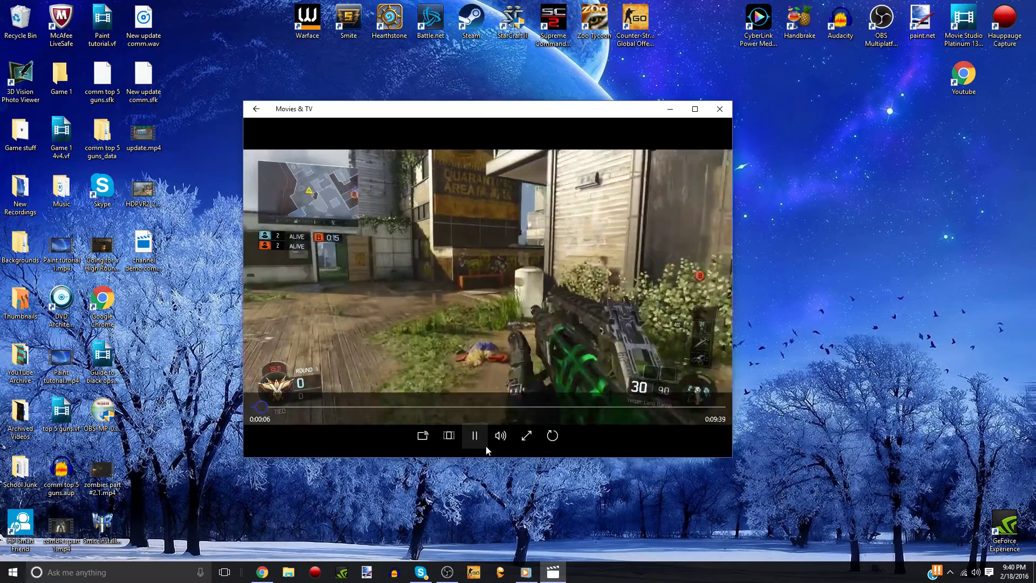
pyautogui.click(486, 436)
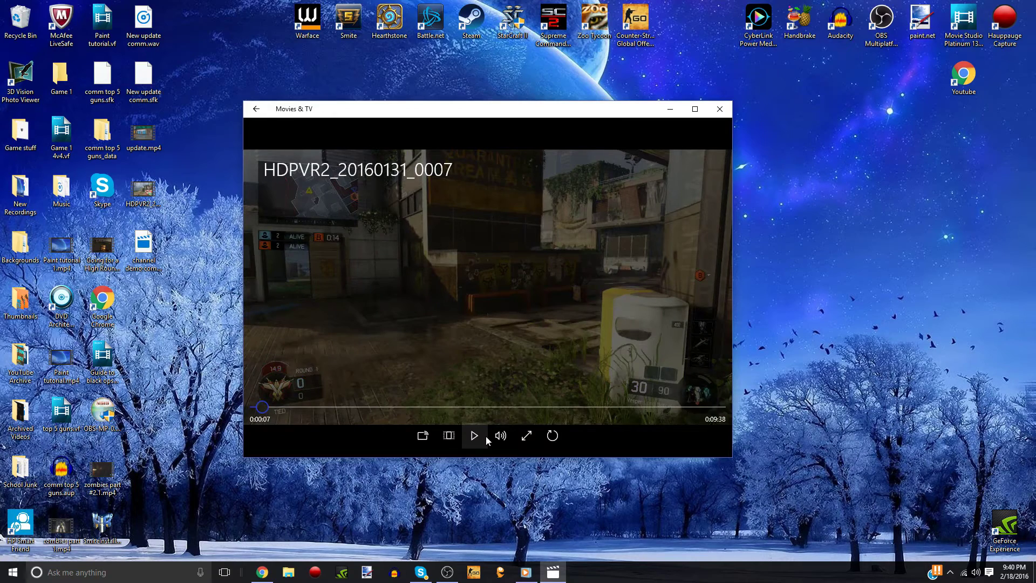